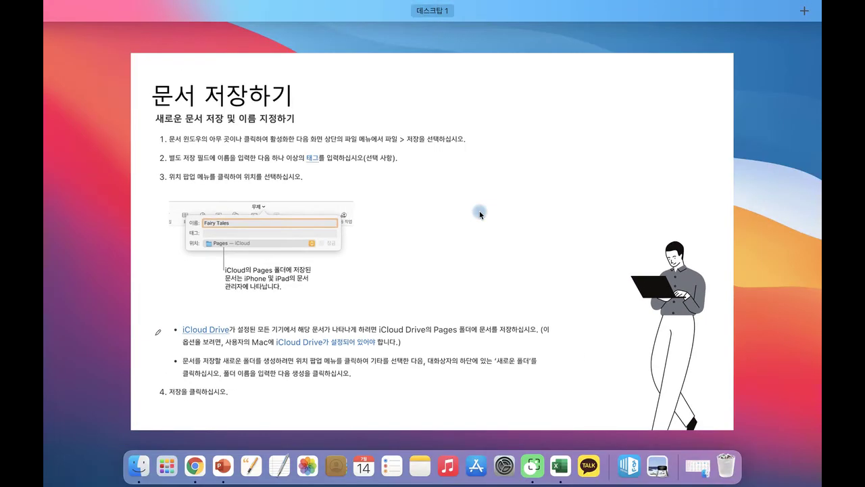
Open Pages and switch the file browser to the 2강 교안 folder inside Mac 사용자를 위한 워드프로세서 Pages 11.
left_click(253, 470)
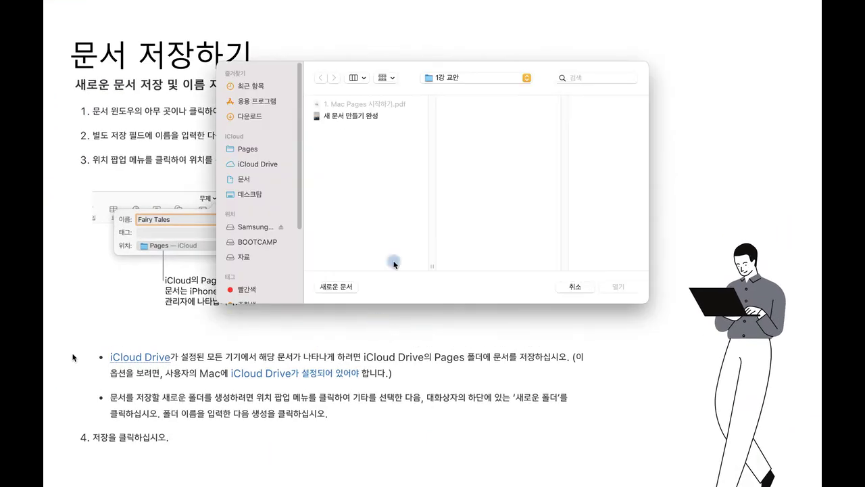
left_click(462, 77)
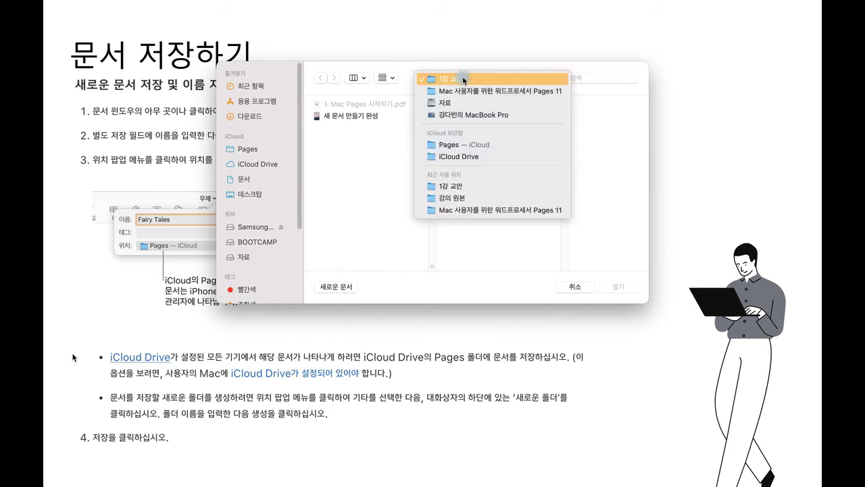
left_click(467, 209)
left_click(467, 152)
Create a new document from the 전문가 리포트 template in the 리포트 category.
left_click(338, 286)
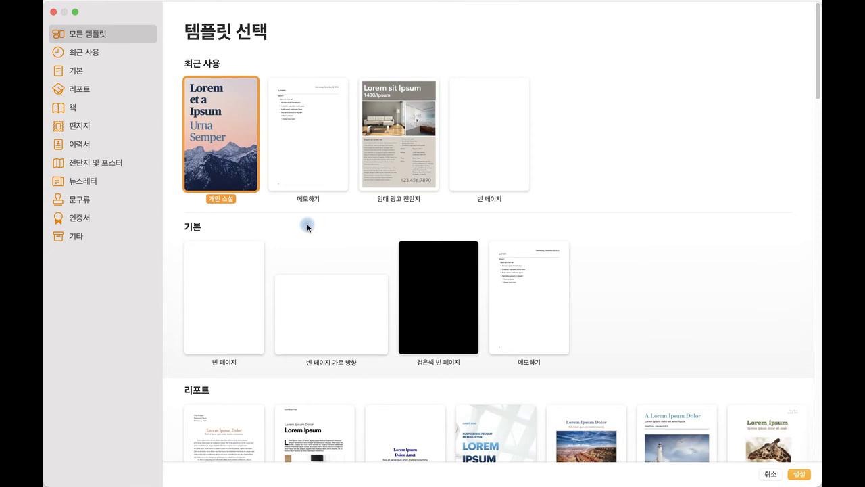
scroll(307, 224, "down", 5)
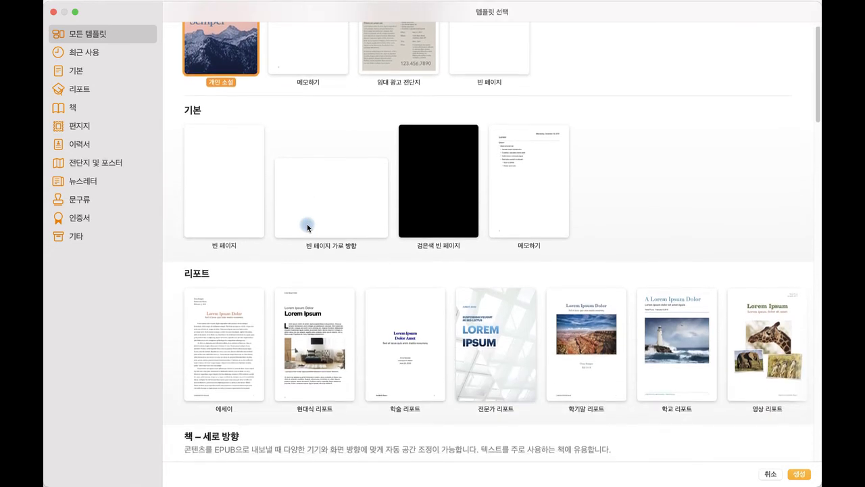
left_click(499, 343)
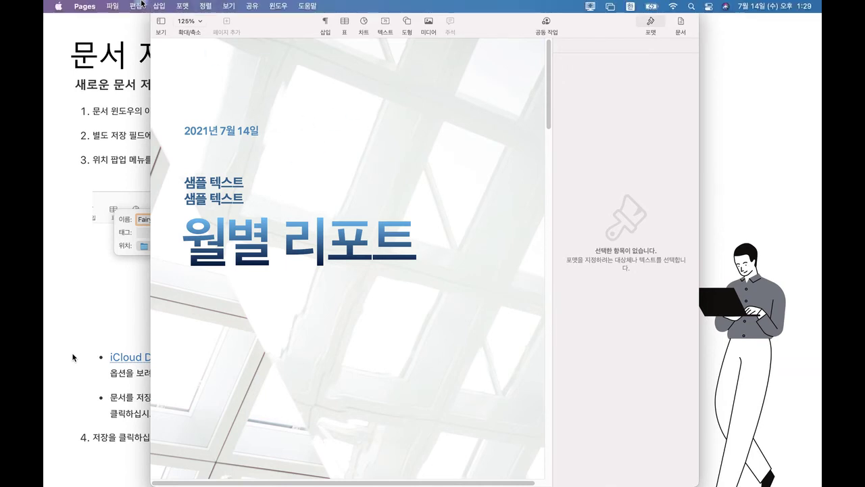
left_click(118, 7)
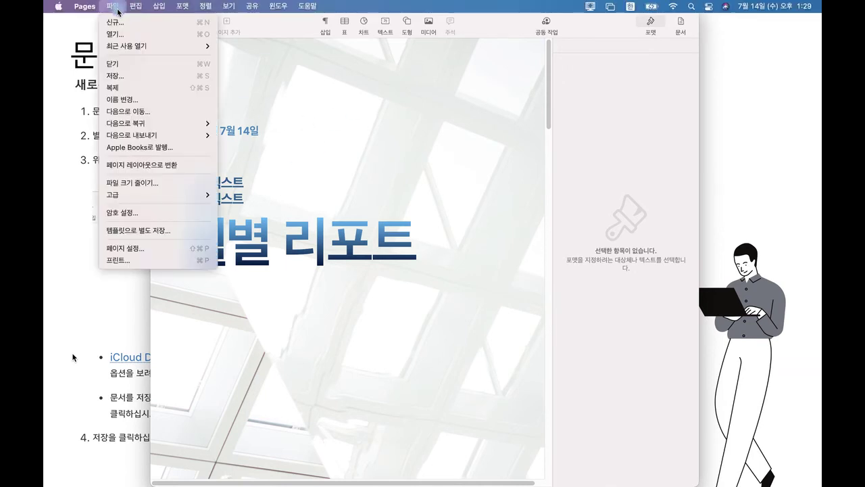
left_click(127, 76)
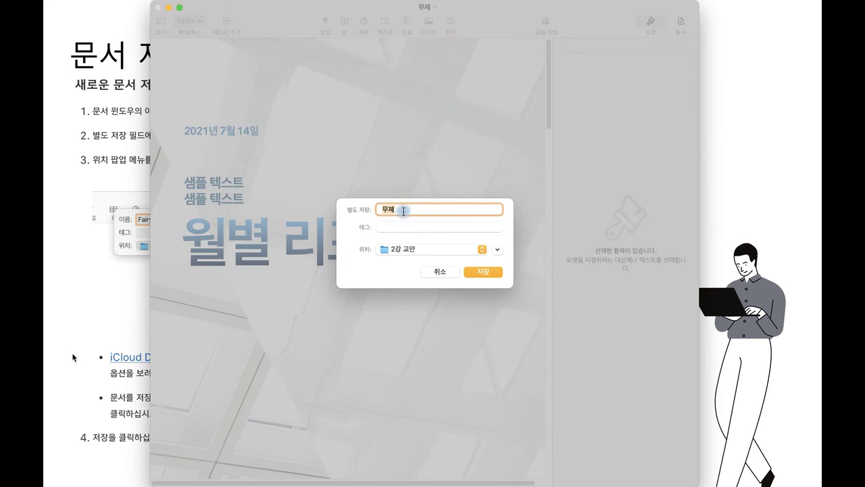
type("파일 관리하기 연습 완성")
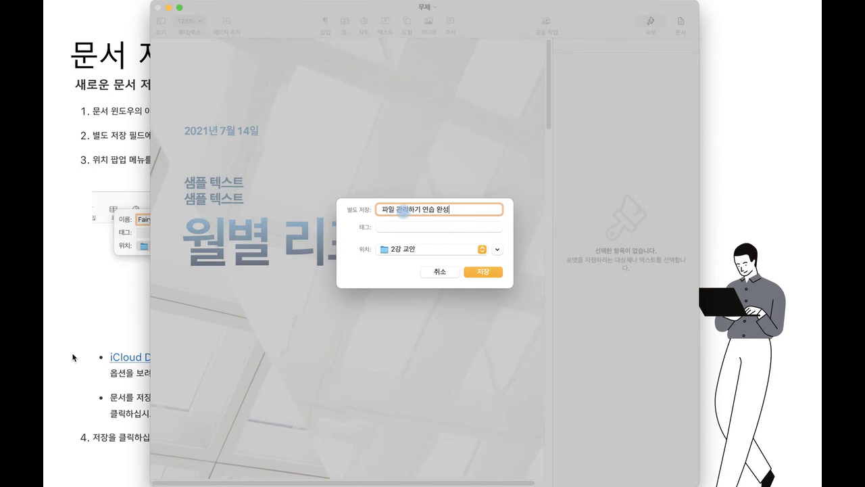
left_click(418, 250)
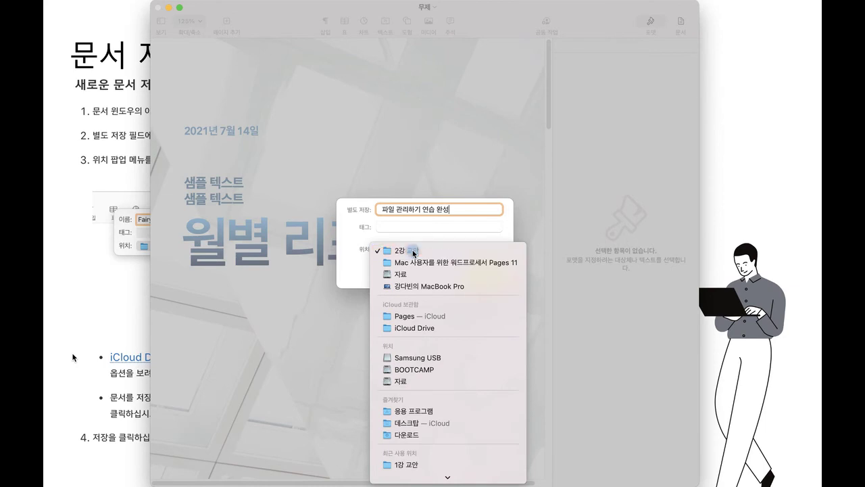
left_click(414, 251)
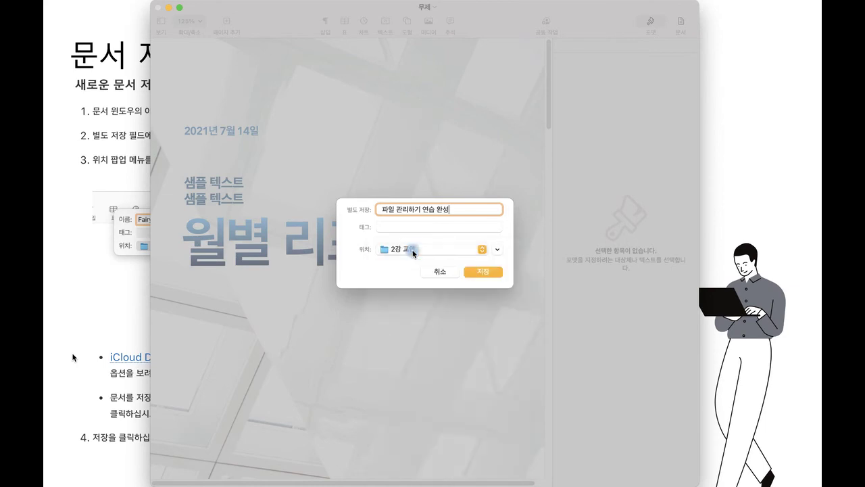
left_click(495, 249)
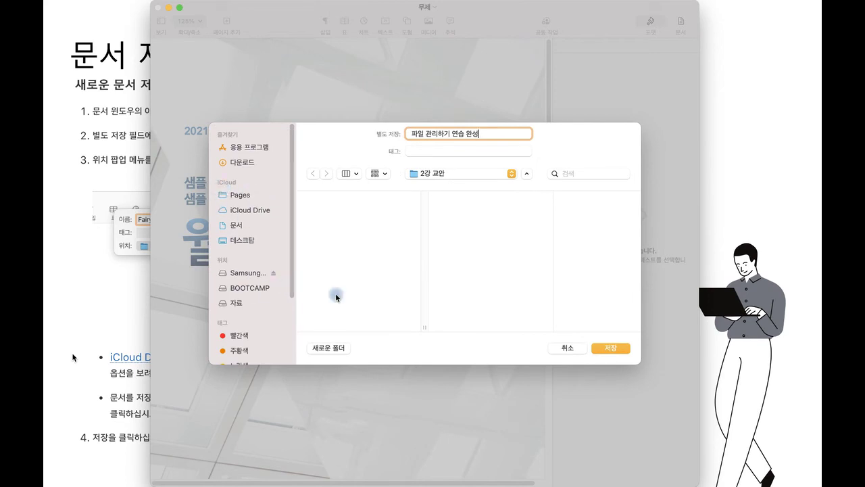
left_click(580, 349)
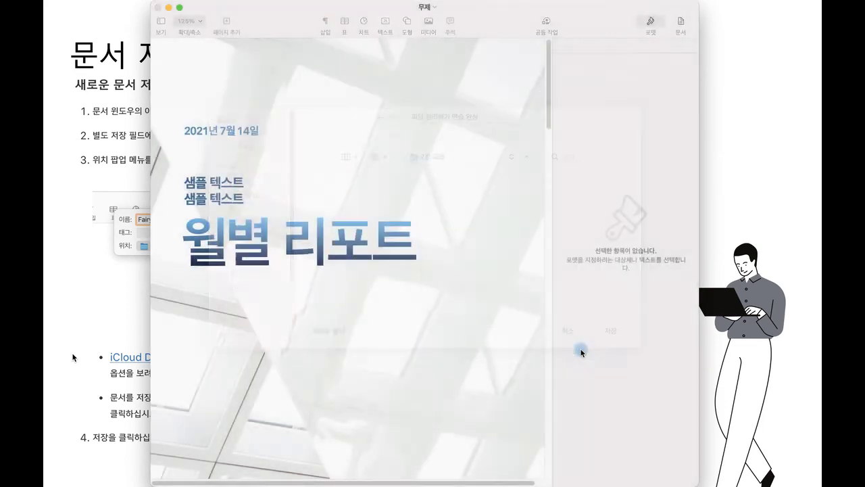
Save the document as 파일 관리하기 연습 완성 in the 2강 교안 folder.
mouse_move(236, 2)
left_click(112, 7)
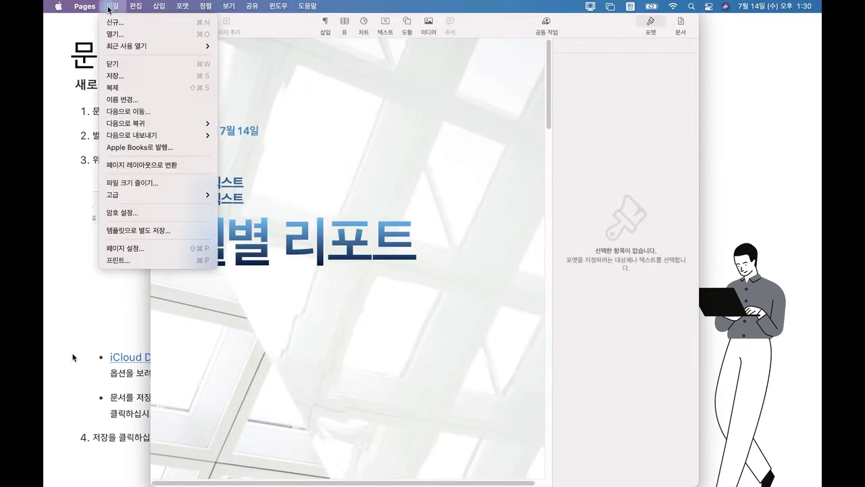
left_click(138, 81)
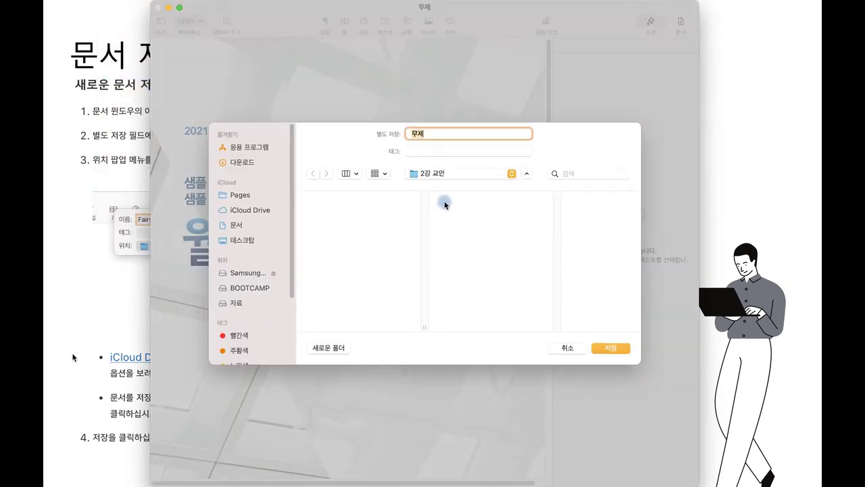
type("파일 관리하기 연습 완성")
left_click(609, 348)
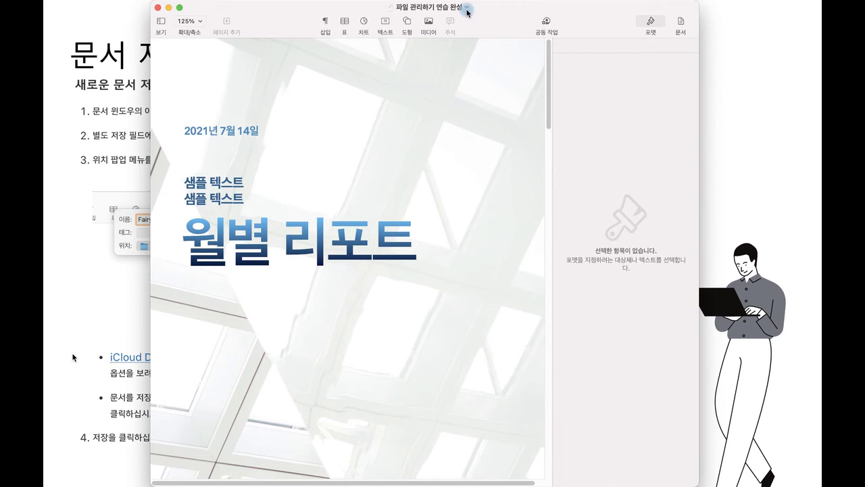
Switch to the slideshow, advance to the slide on renaming and copying documents, and return to the Pages document.
left_click(134, 217)
key("Right")
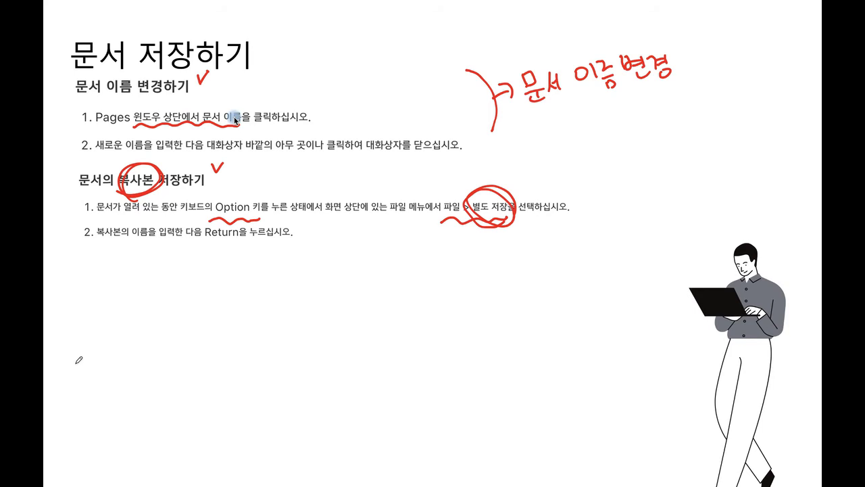
key("ctrl+Up")
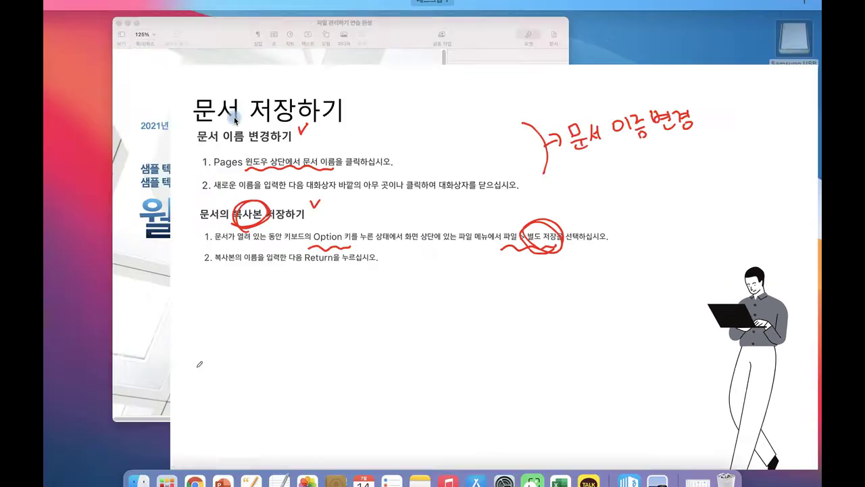
left_click(247, 131)
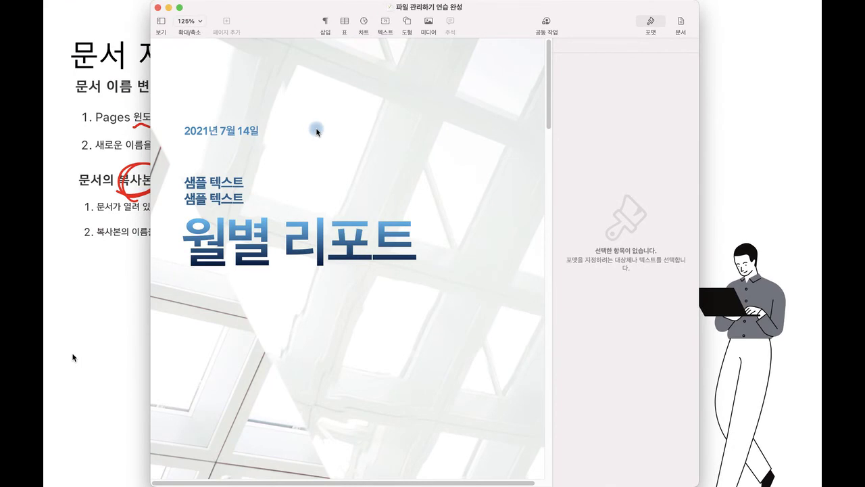
Rename the document as 파일 관리하기 연습 완성 1 from its title.
left_click(445, 12)
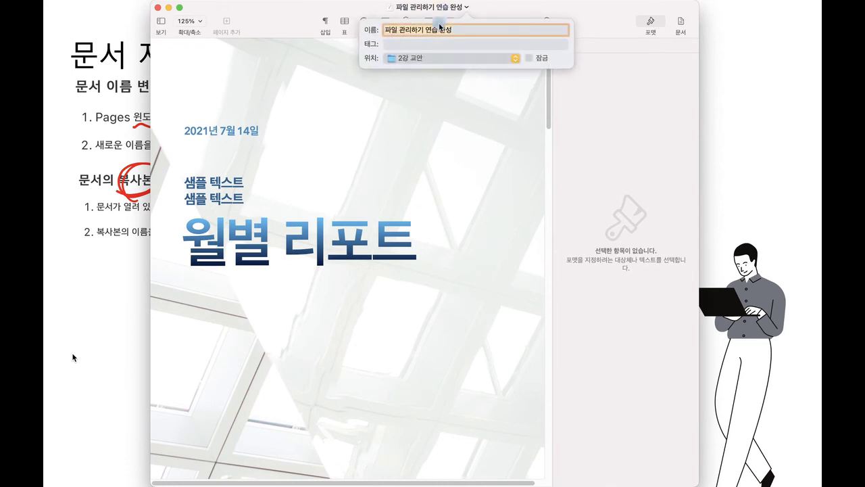
left_click(468, 29)
type("1")
left_click(456, 106)
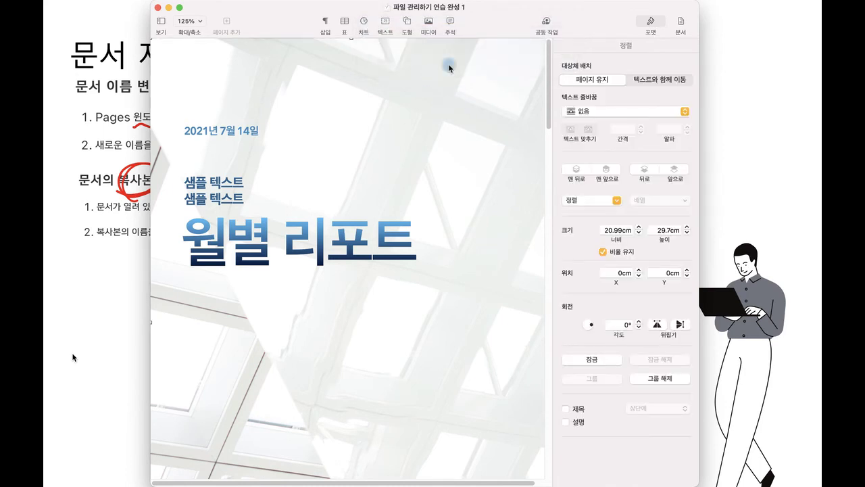
Remove the trailing 1 from the document's name so it reads 파일 관리하기 연습 완성.
left_click(453, 7)
left_click(471, 31)
key("BackSpace")
key("BackSpace")
key("Return")
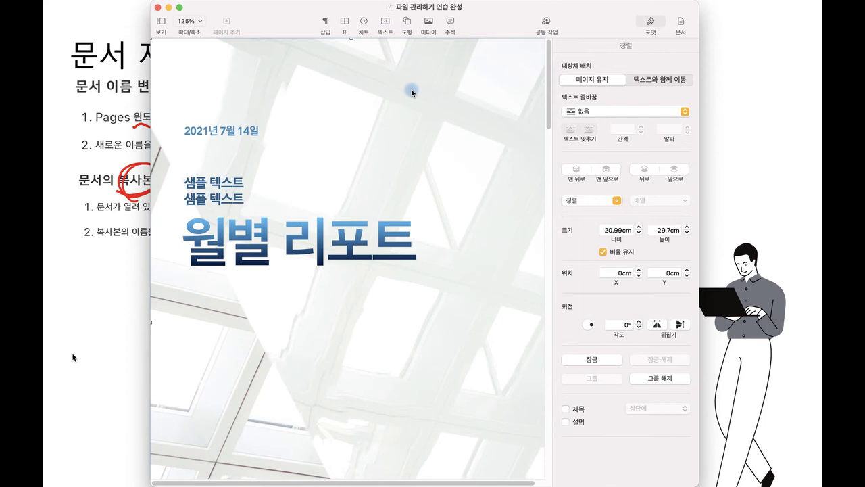
Try saving a copy of the document in the Pages iCloud folder, and cancel the save.
mouse_move(299, 2)
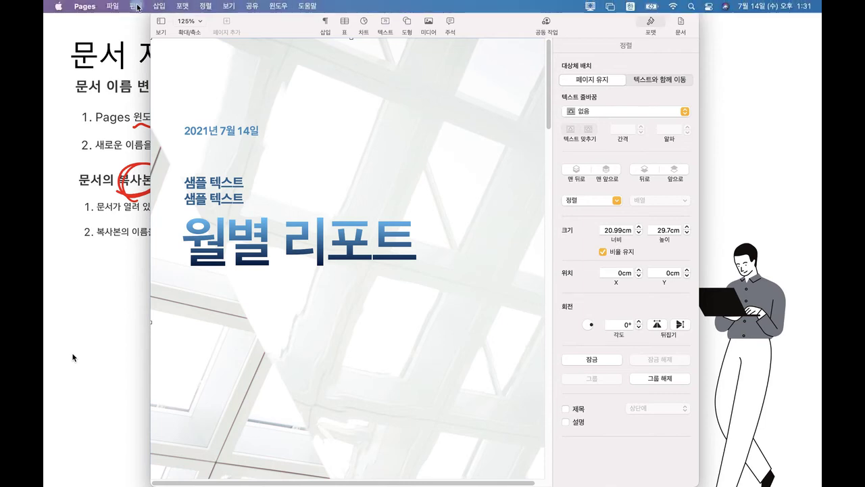
left_click(117, 7)
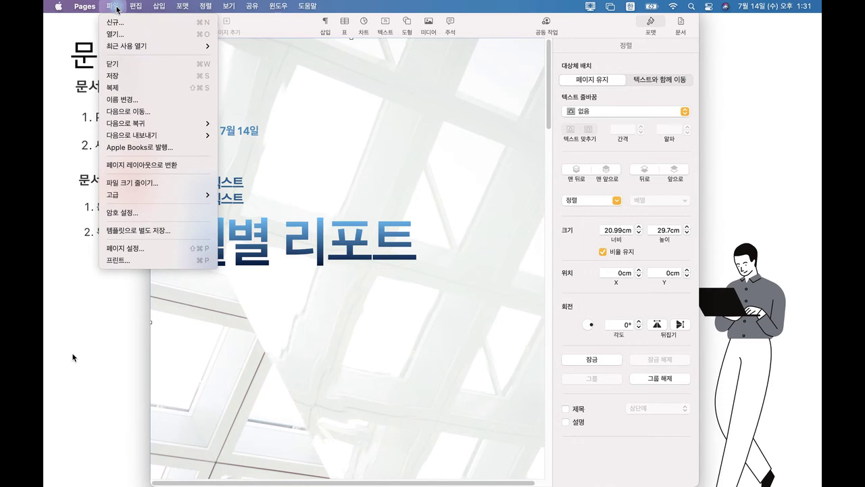
key("alt")
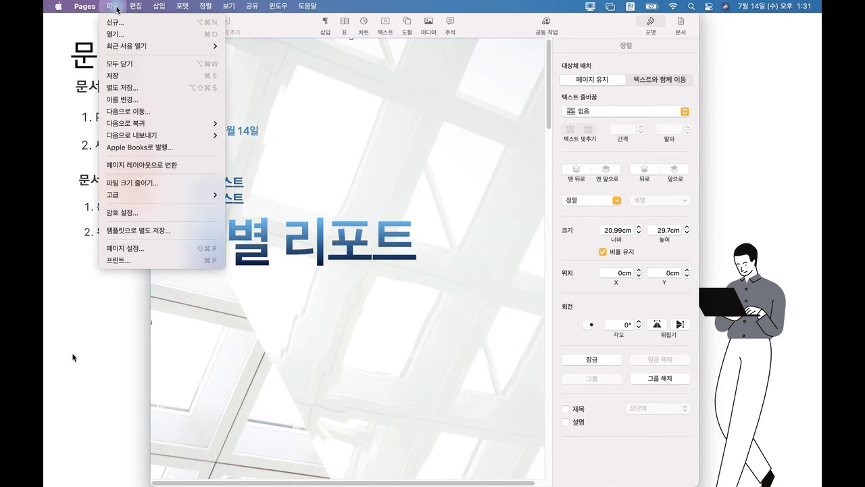
left_click(162, 89)
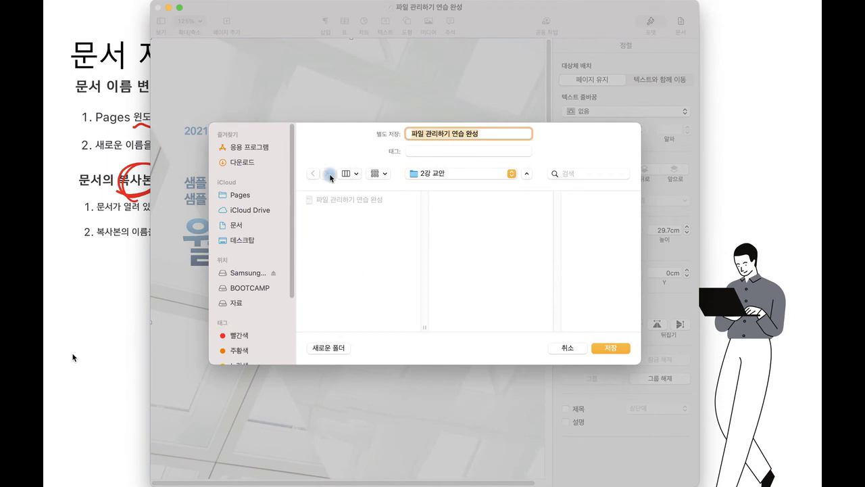
left_click(246, 194)
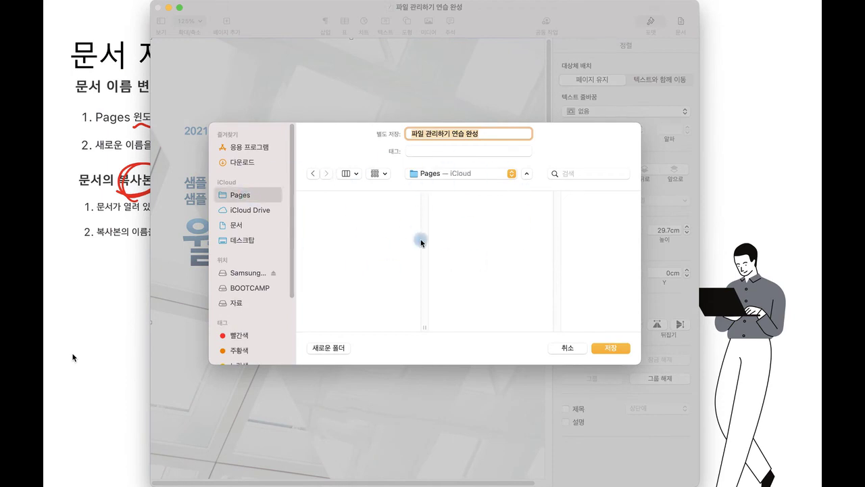
left_click(442, 133)
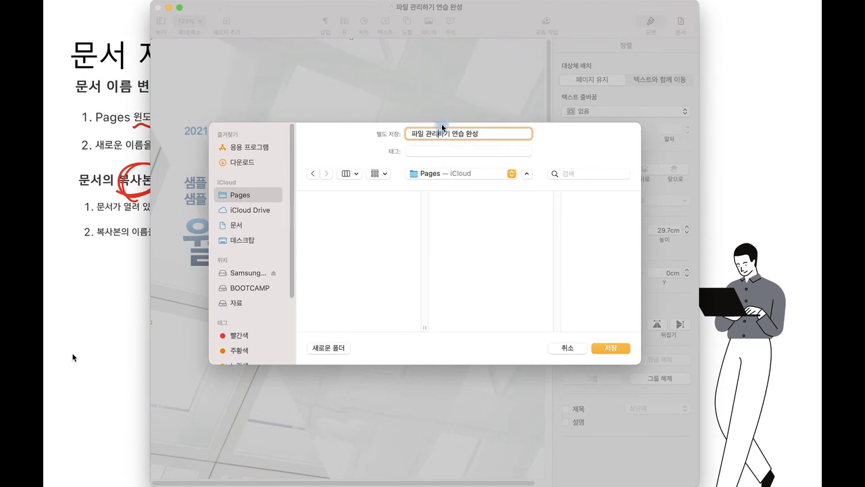
left_click(439, 135)
left_click(445, 144)
left_click(561, 348)
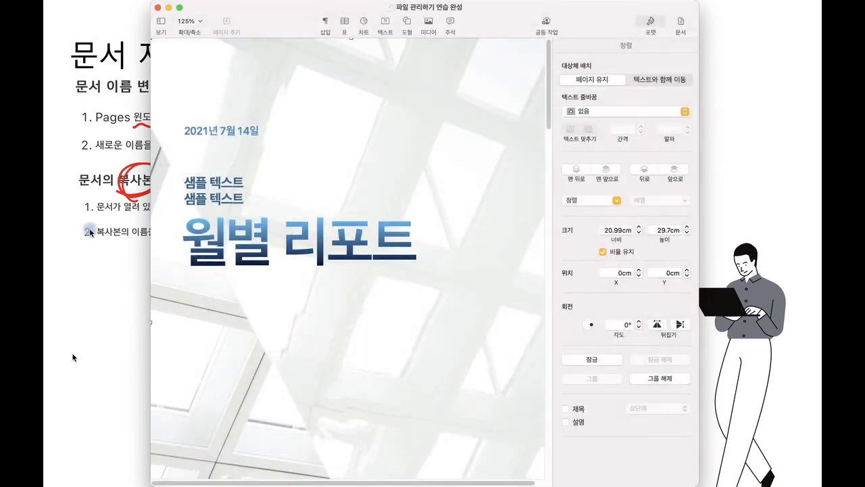
Switch to the slideshow and erase the red ink annotations from the current slide.
left_click(71, 352)
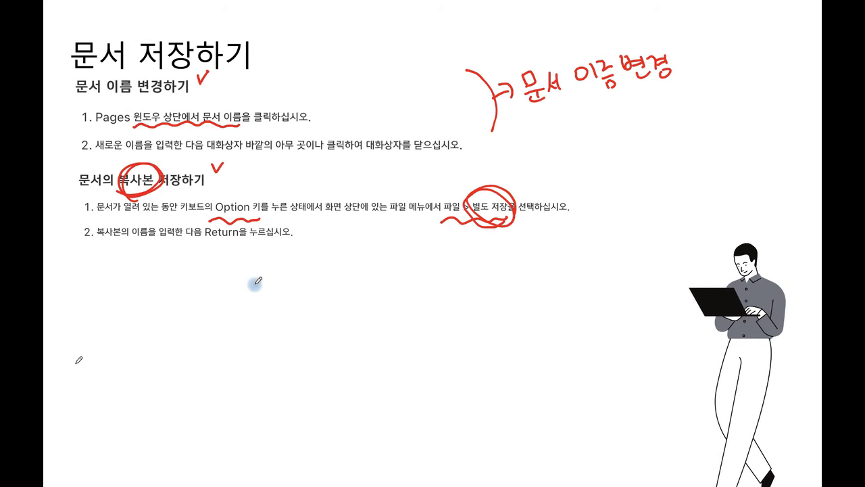
key("e")
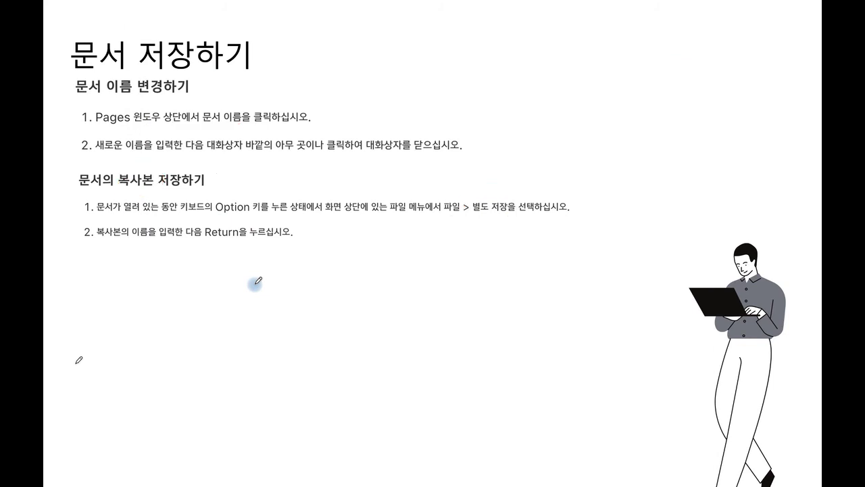